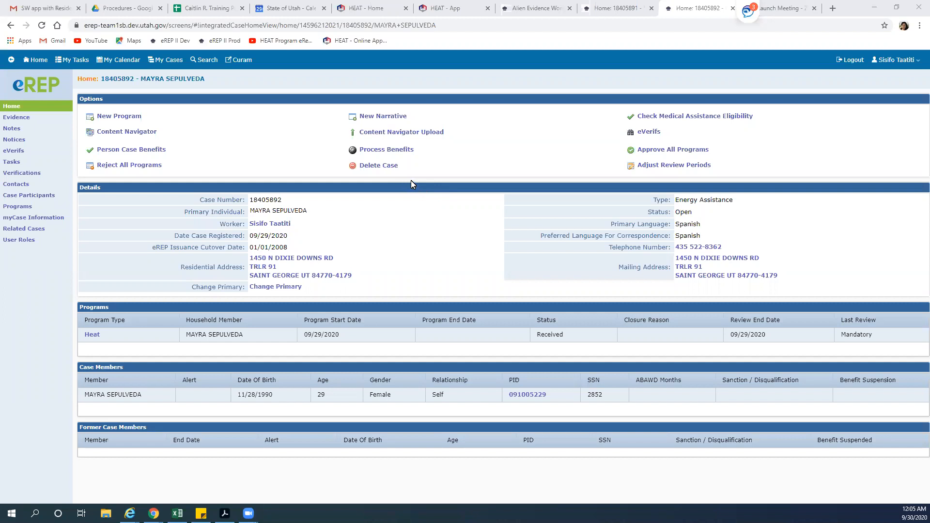
Open the case's Heat program and try to process its benefits, then back out of the benefit processing.
click(93, 335)
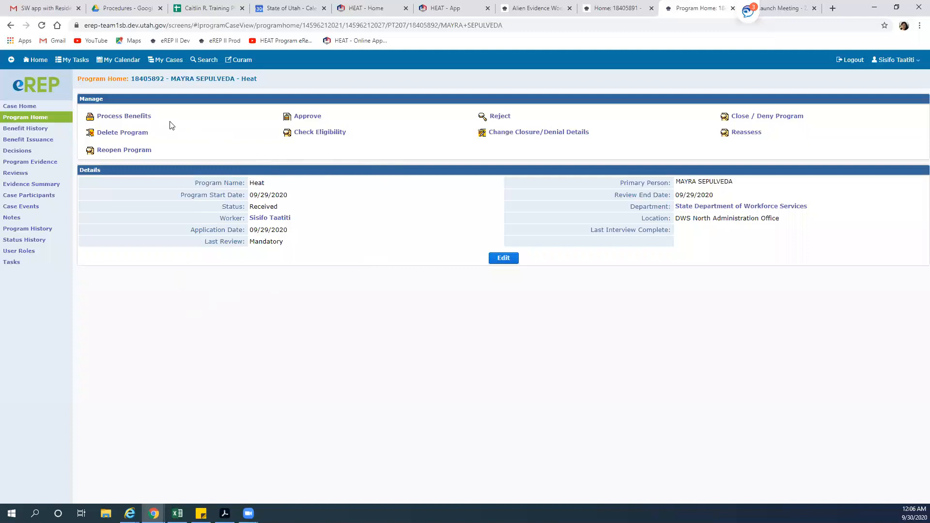
click(130, 116)
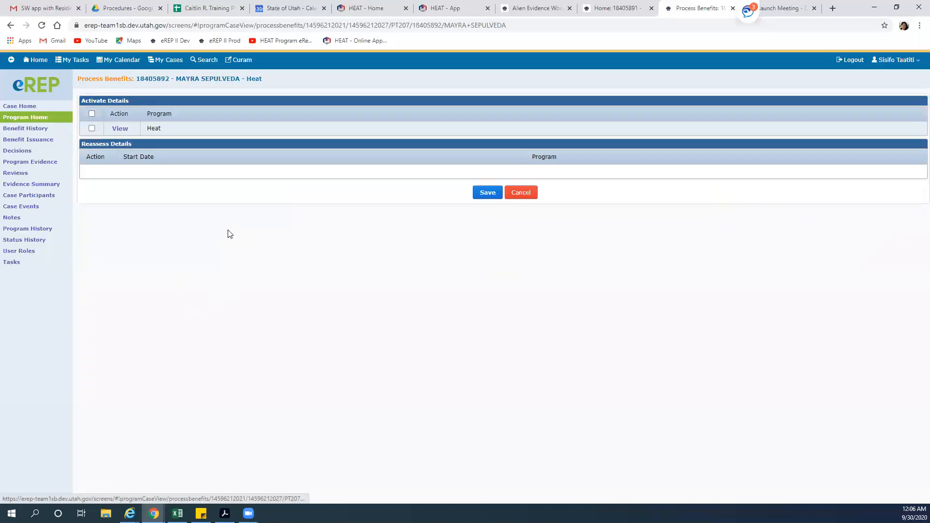
click(92, 129)
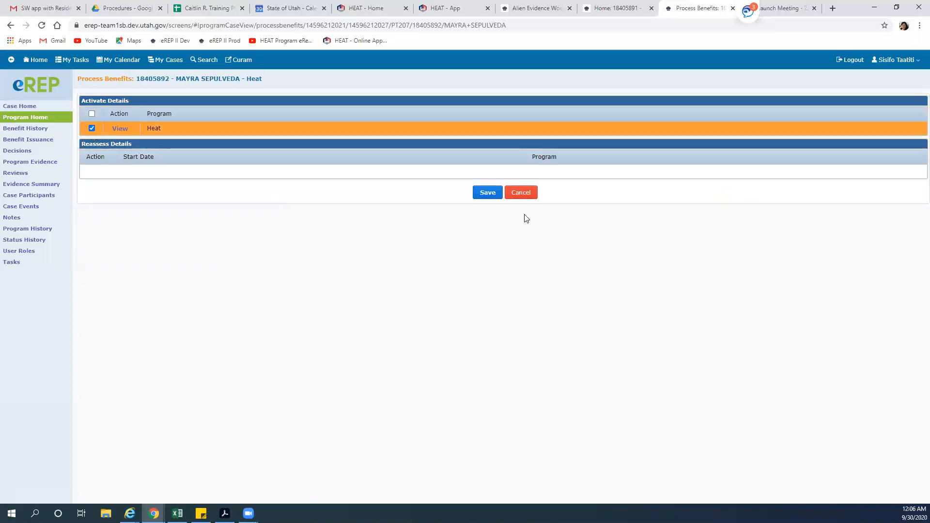
click(487, 194)
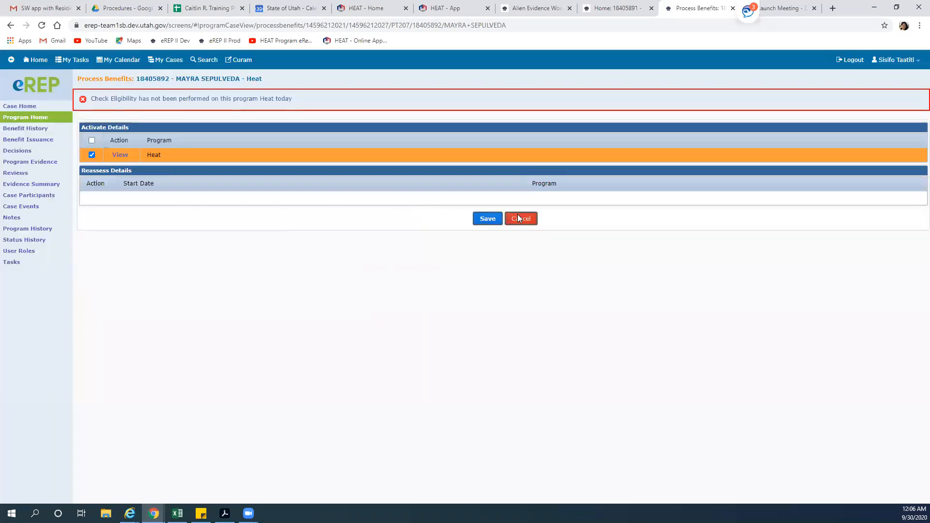
click(517, 218)
Run an eligibility check on the Heat program for 09/29/2020 and close the check.
click(310, 132)
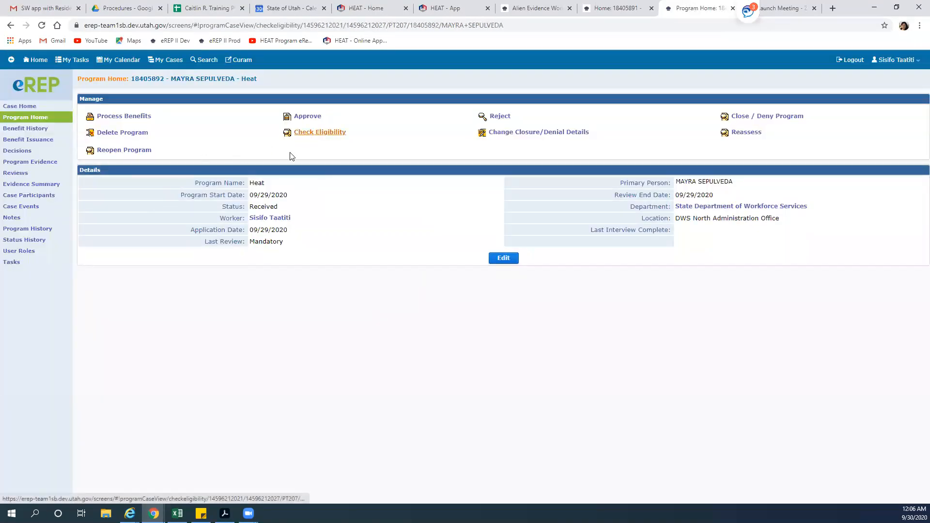
click(295, 135)
click(512, 155)
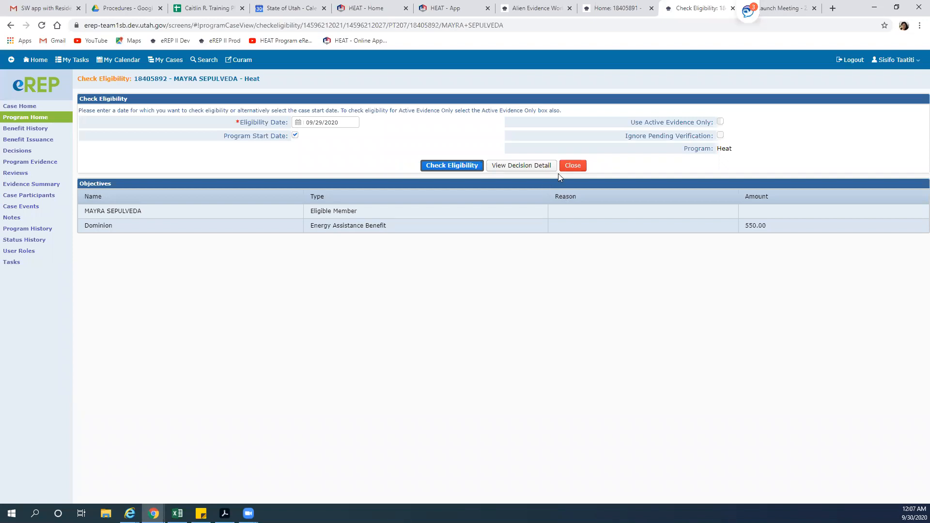
click(570, 167)
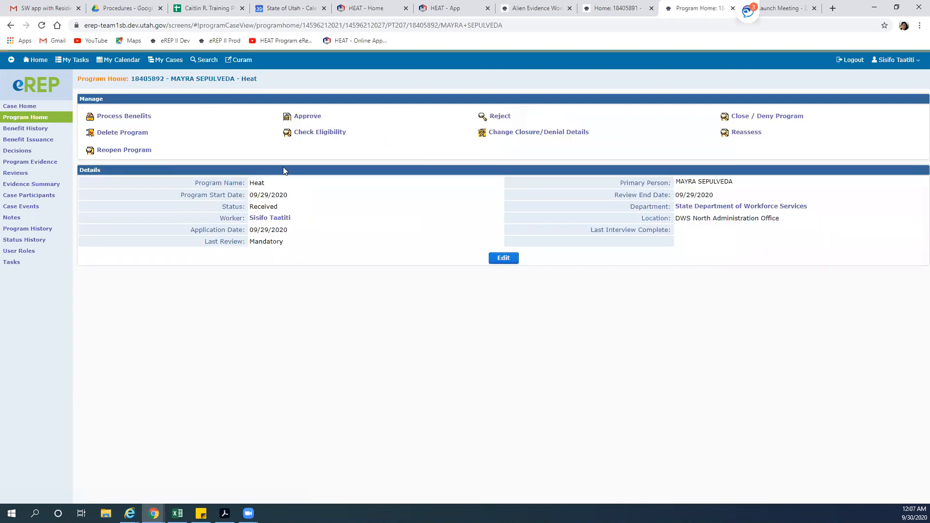
Process benefits for the Heat program and accept the benefit summary.
click(131, 116)
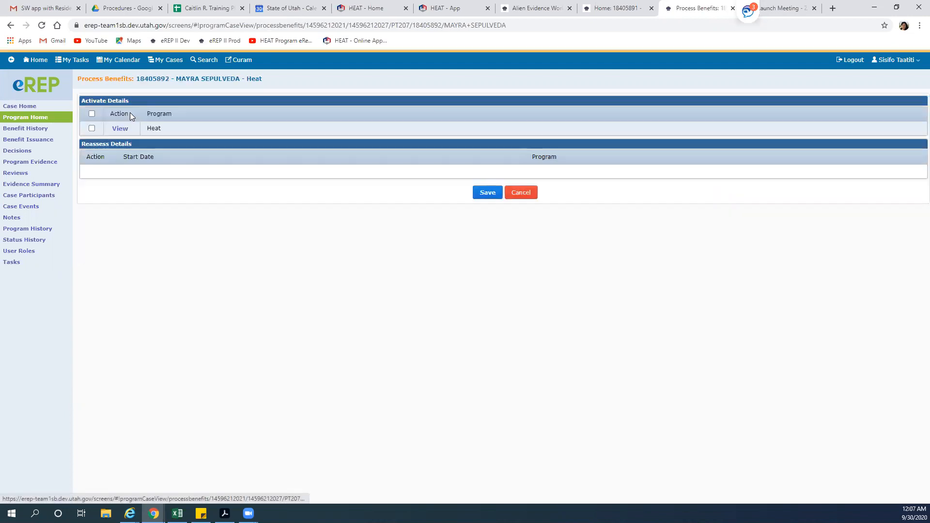
click(91, 128)
click(486, 191)
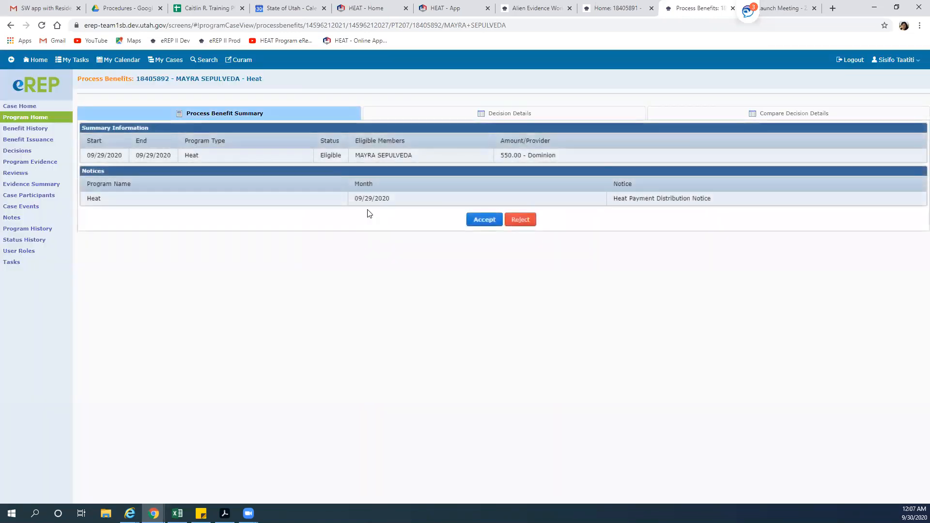
click(482, 219)
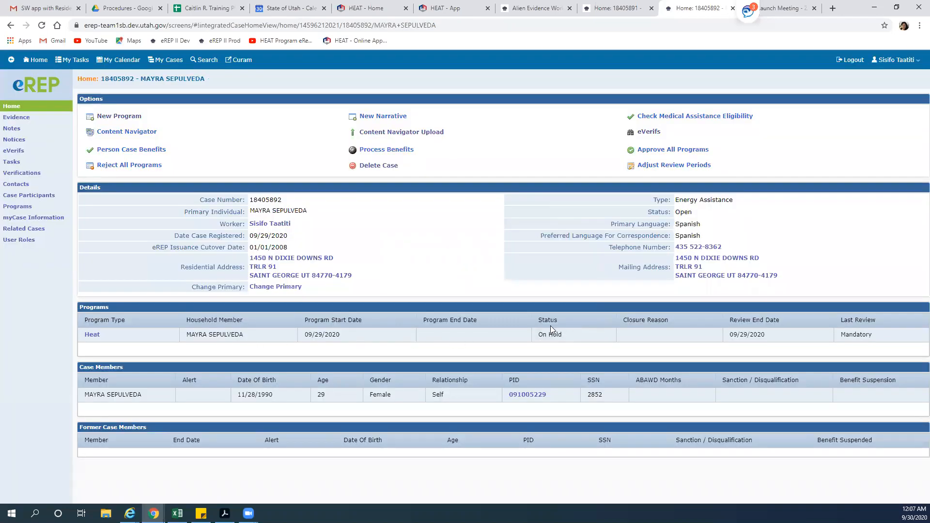
Start a rejection of the Heat program and set the reject reason to Other.
click(92, 335)
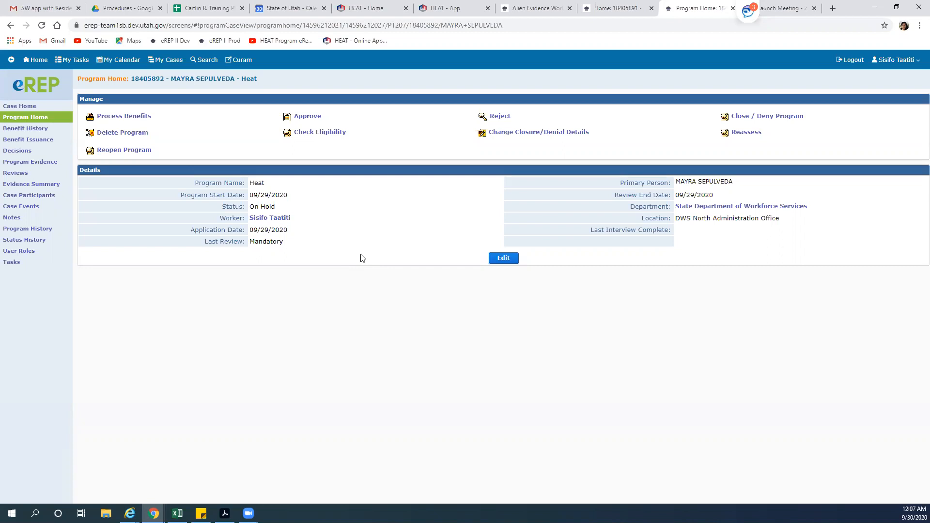
click(499, 116)
click(356, 114)
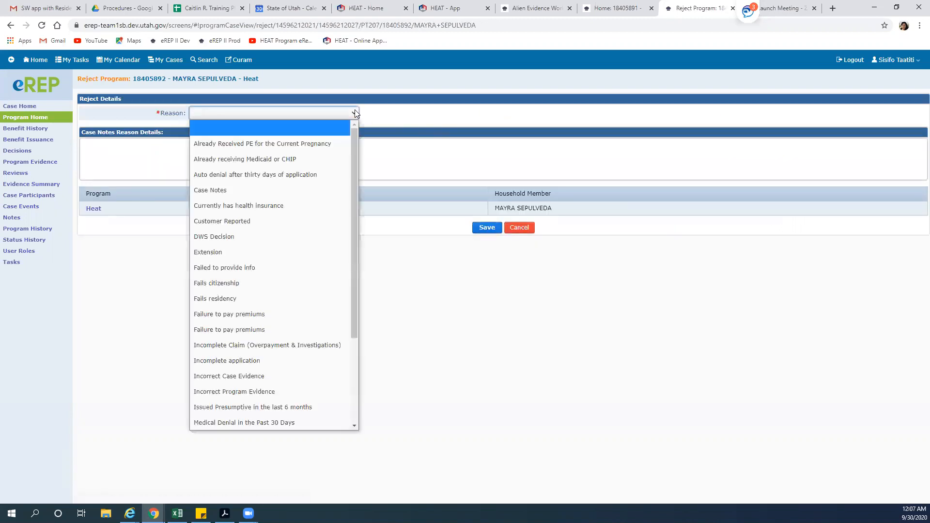
scroll(303, 234, down, 4)
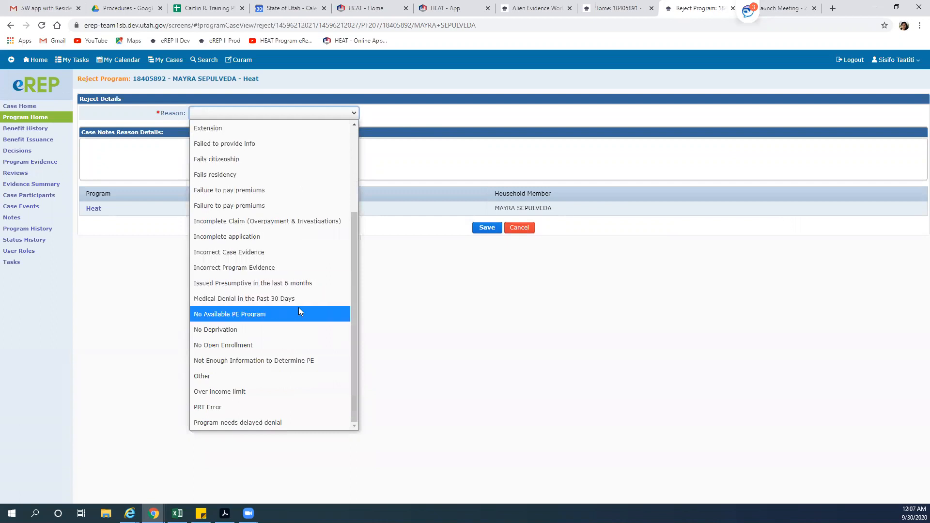
click(229, 377)
Save the rejection with case note "Check stubs were sent in by customer, but not posted to case. Post check stubs as income evidence and re process benefits.".
click(226, 155)
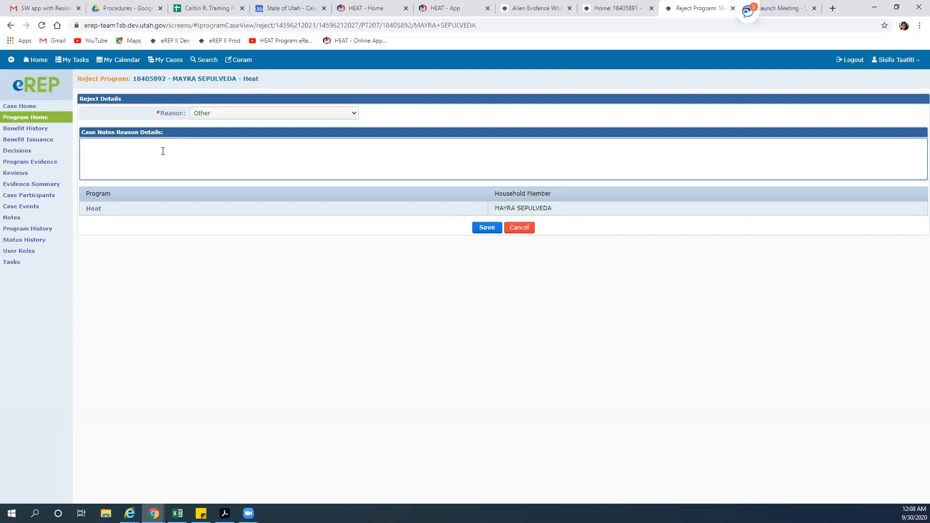
text(Check stubs were sent in by customer, but not posted to csae.)
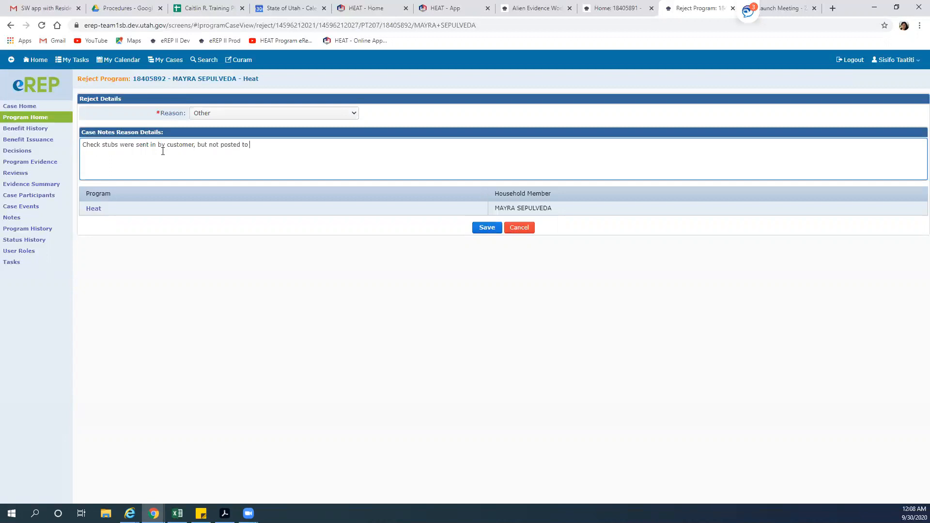
key(BackSpace)
key(BackSpace)
key(BackSpace)
key(BackSpace)
text(ase. Post check stubs as income evidence and re process beenfit)
key(BackSpace)
key(BackSpace)
key(BackSpace)
key(BackSpace)
key(BackSpace)
text(nefits.)
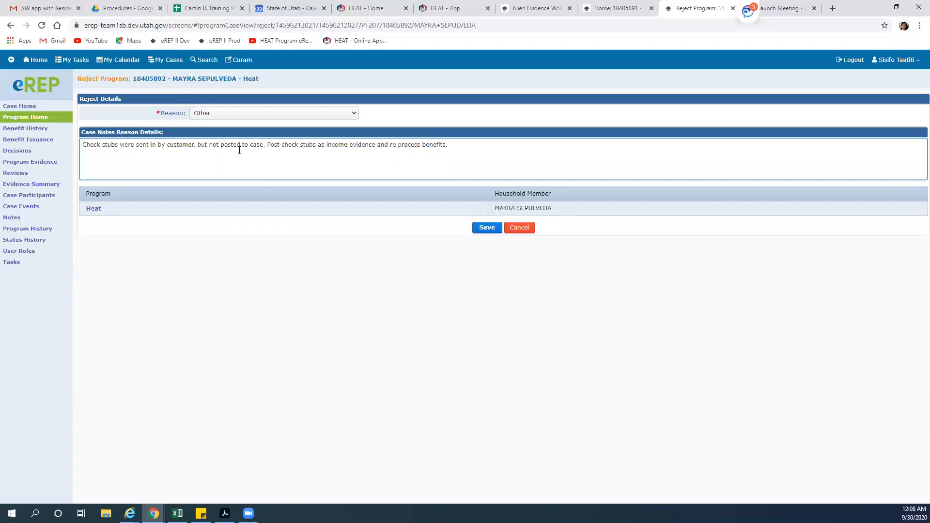
click(488, 227)
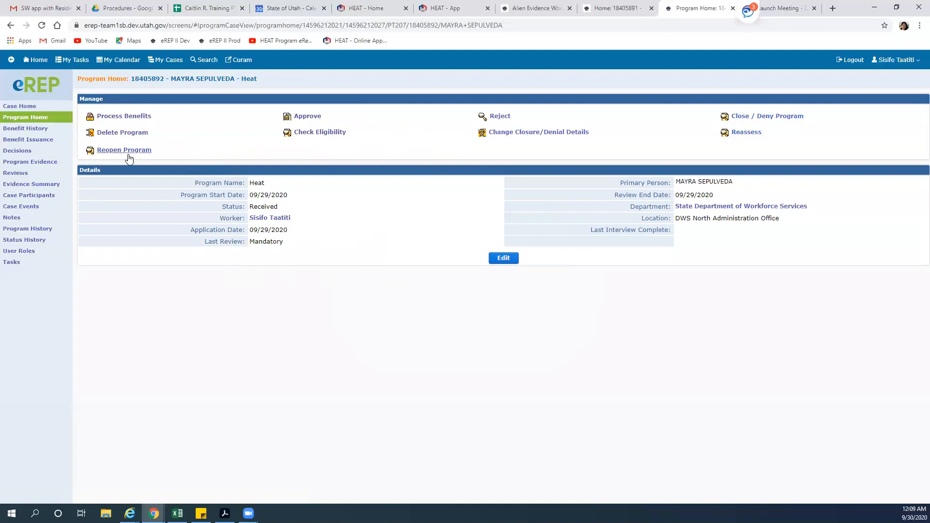
Return to the case home and open the assigned Heat rejection task with the 10/09/2020 deadline from the case's tasks.
click(15, 107)
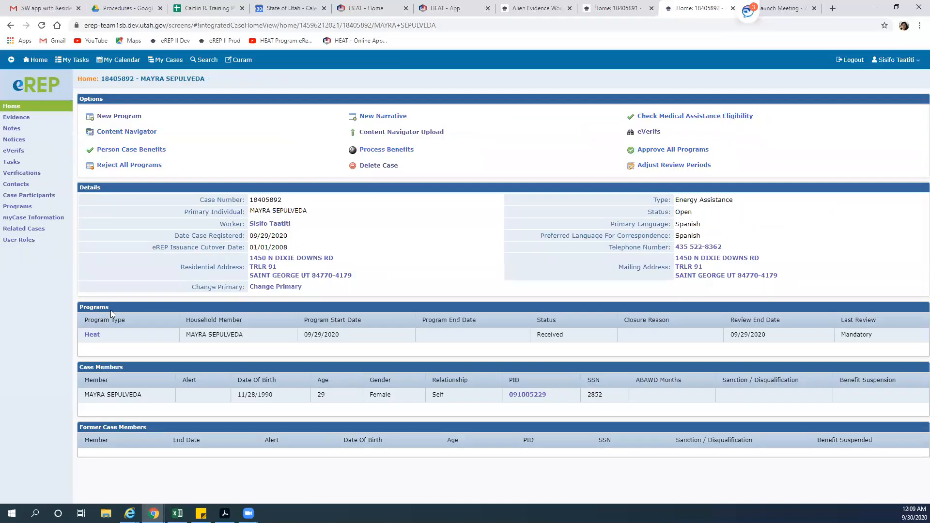
click(93, 335)
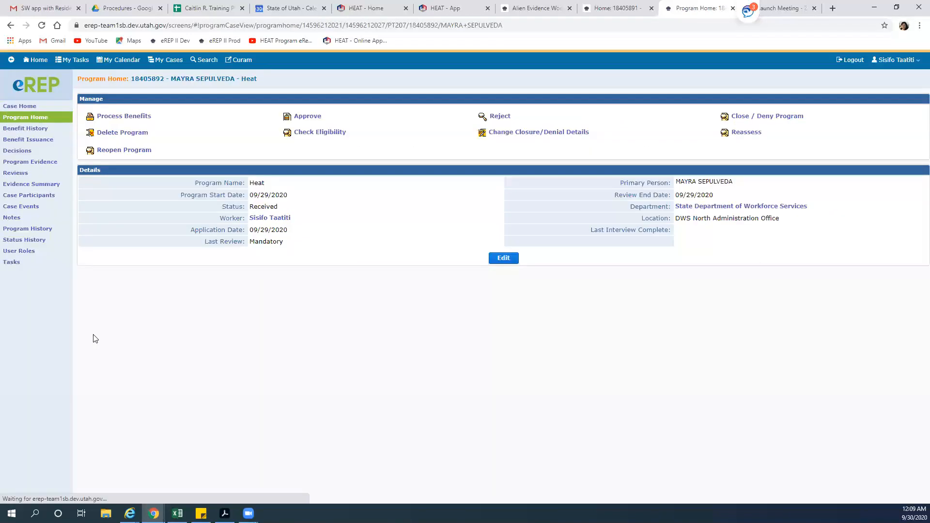
click(30, 110)
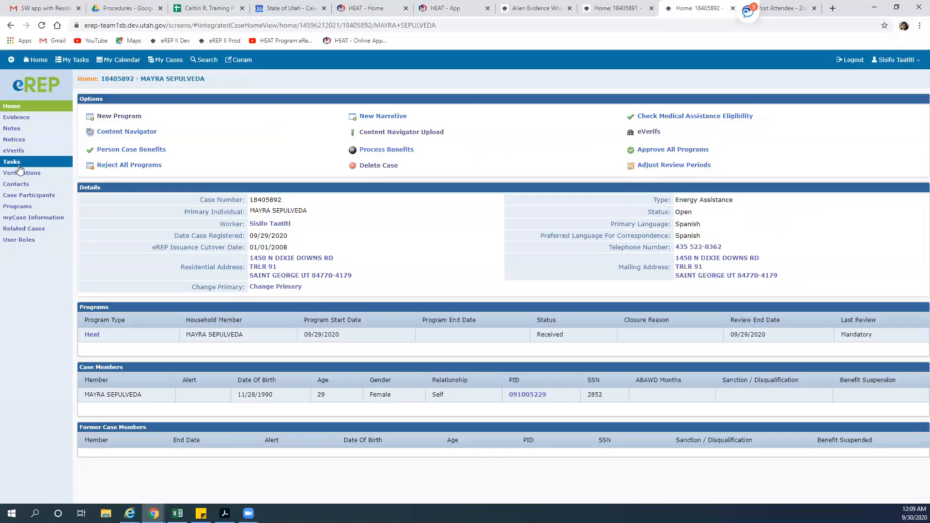
click(17, 163)
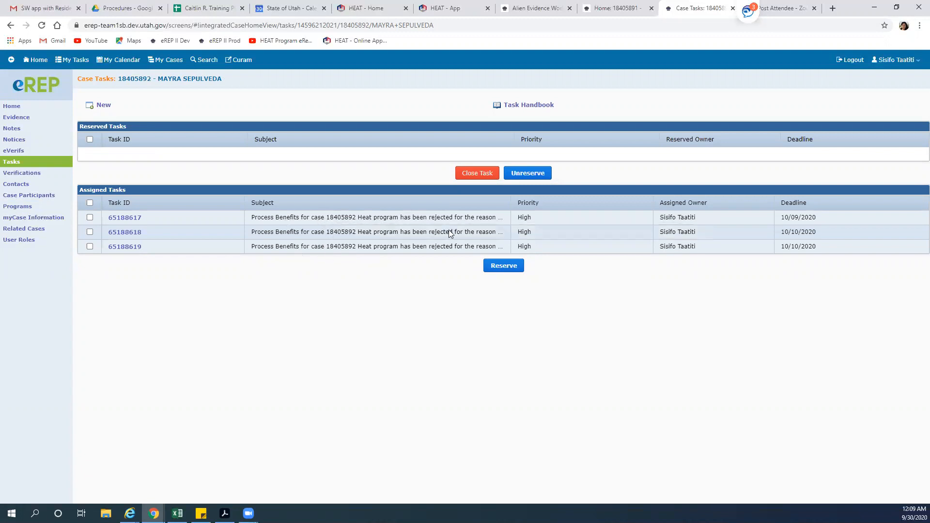
click(137, 219)
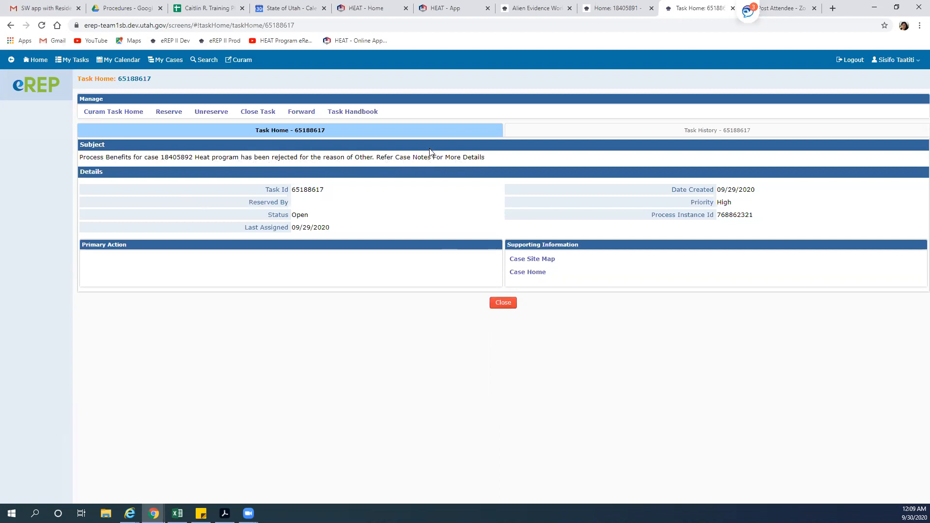
click(622, 14)
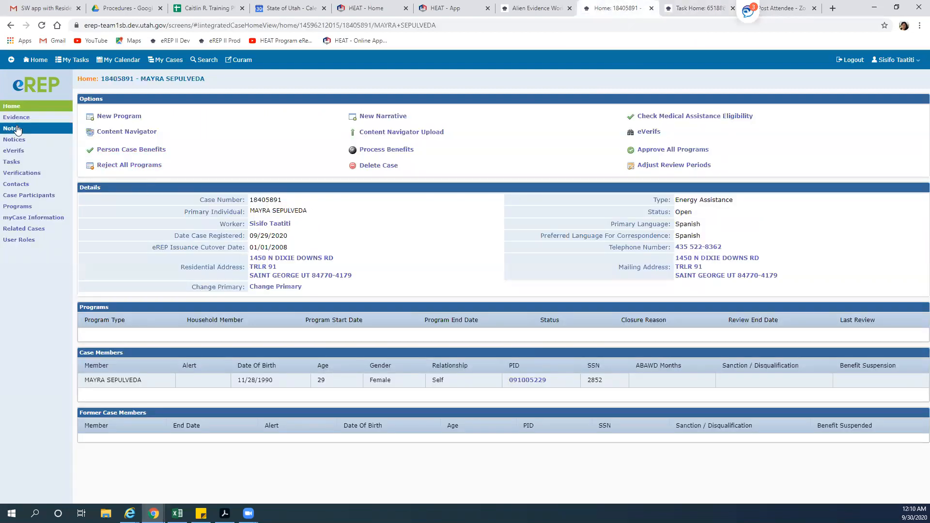
click(17, 129)
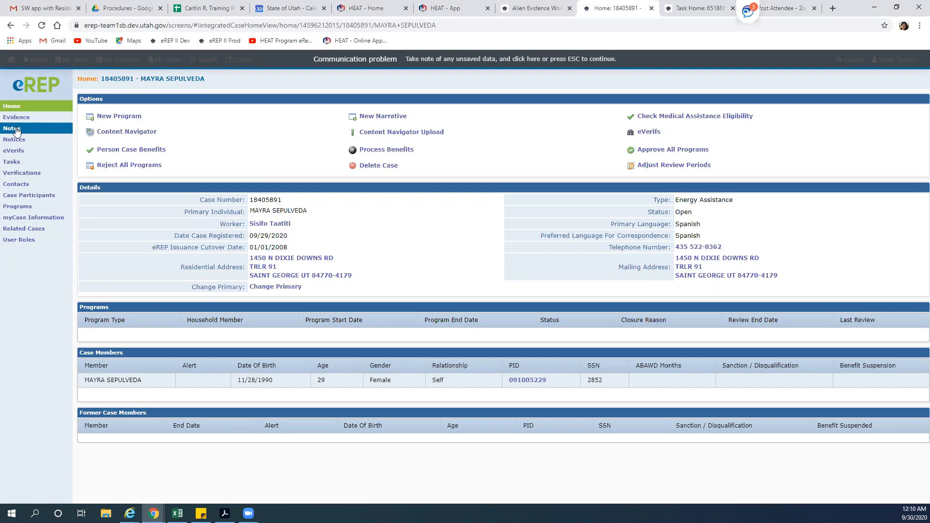
key(Escape)
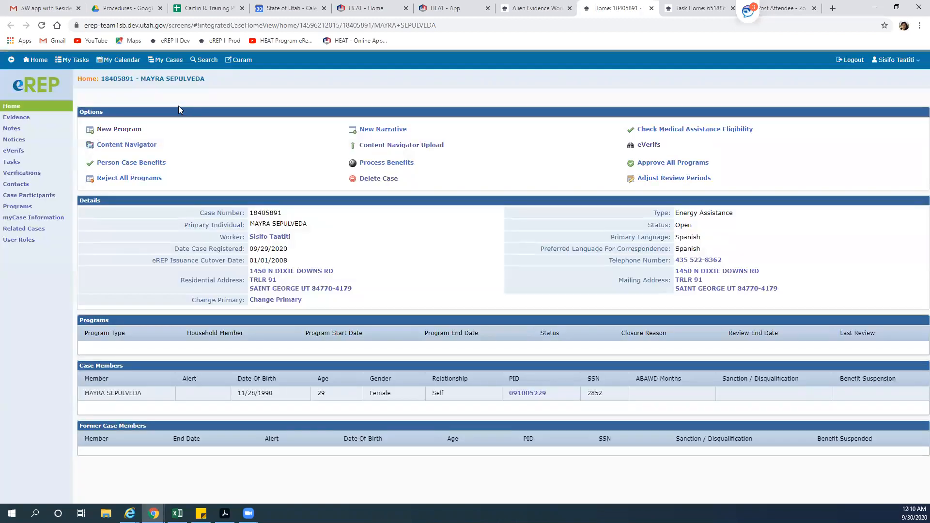
click(17, 128)
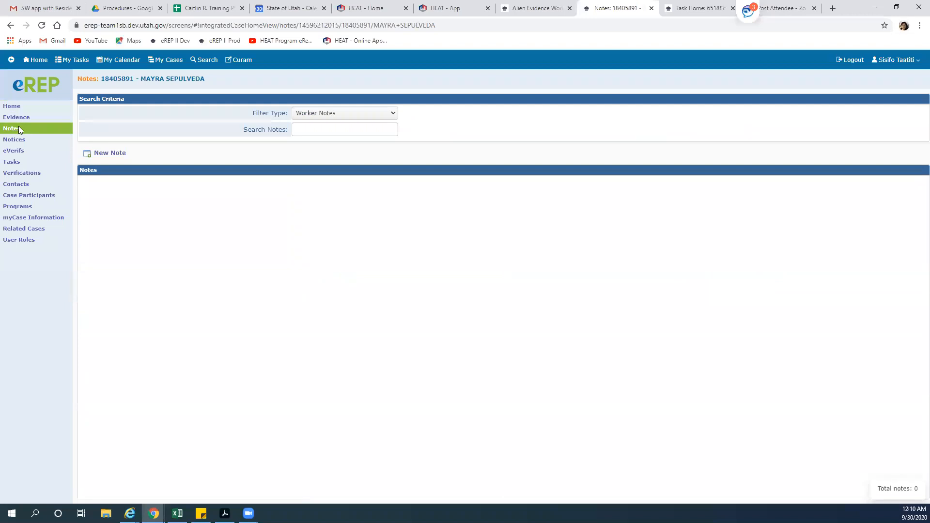
click(17, 107)
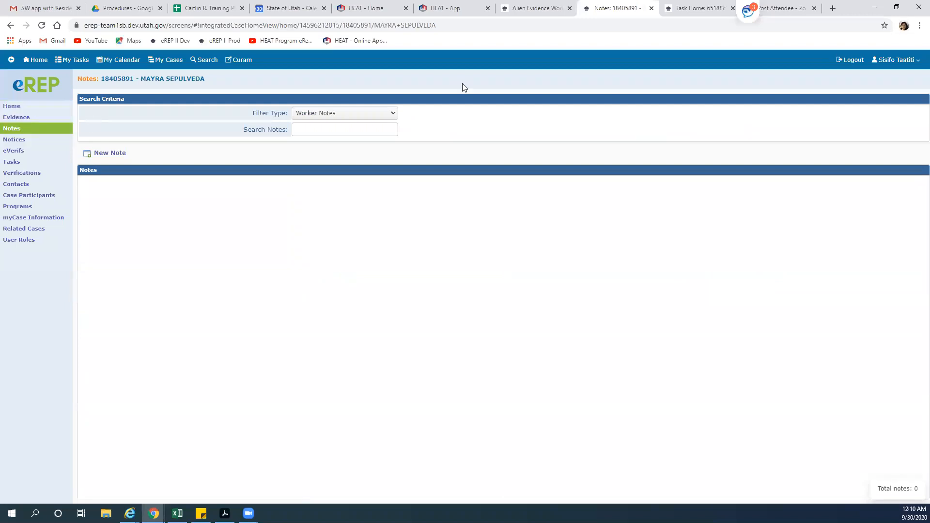
click(694, 8)
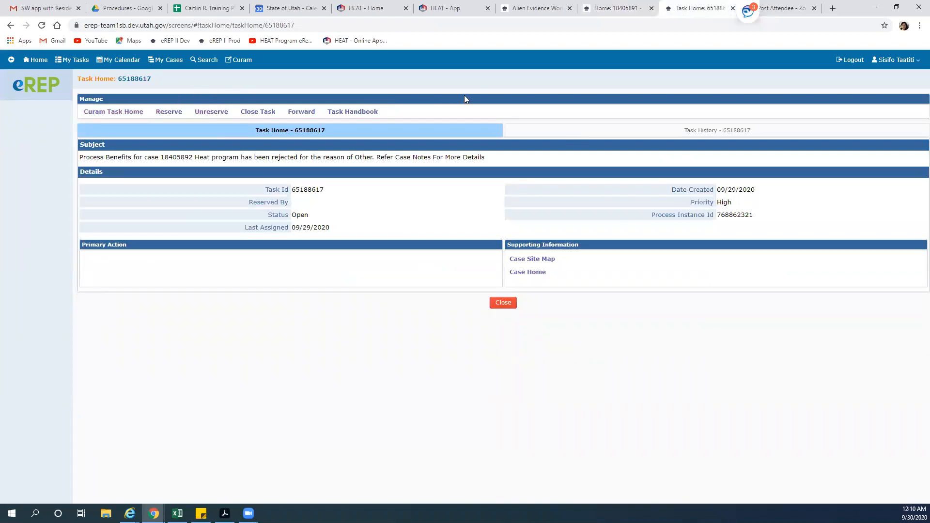
Open the task's case, review its worker notes on the Heat rejection, and return to the Heat program page.
click(541, 275)
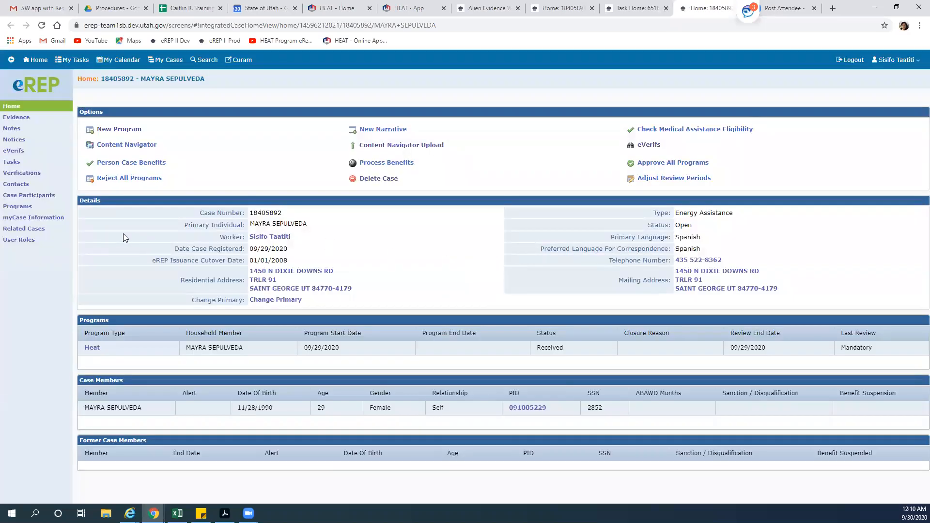
click(17, 129)
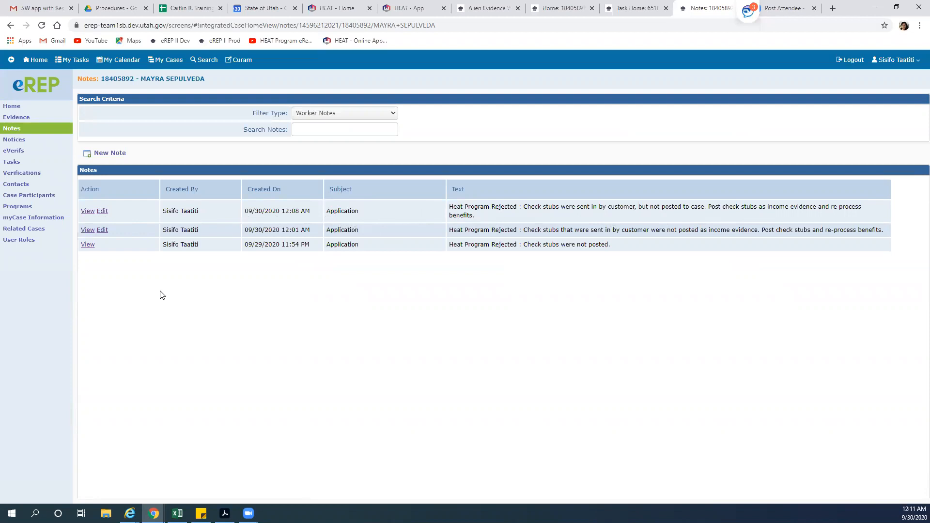
click(28, 108)
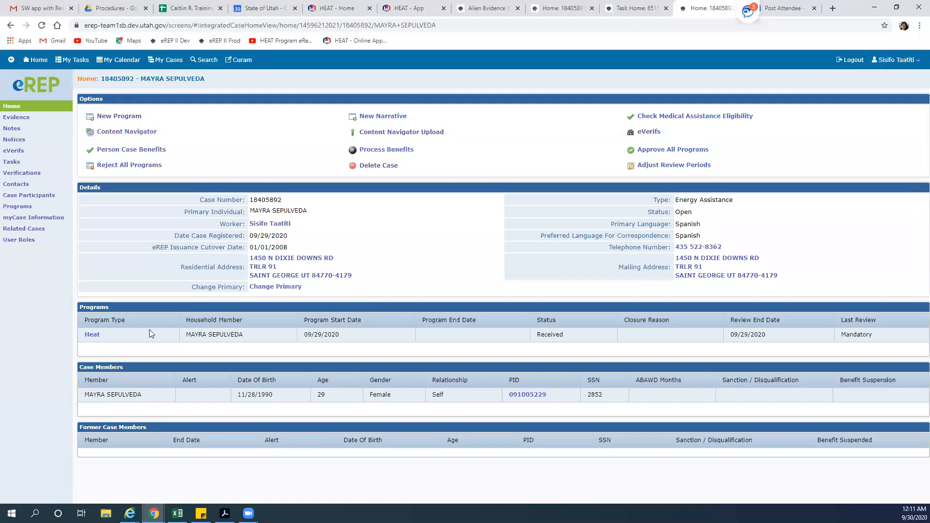
click(92, 335)
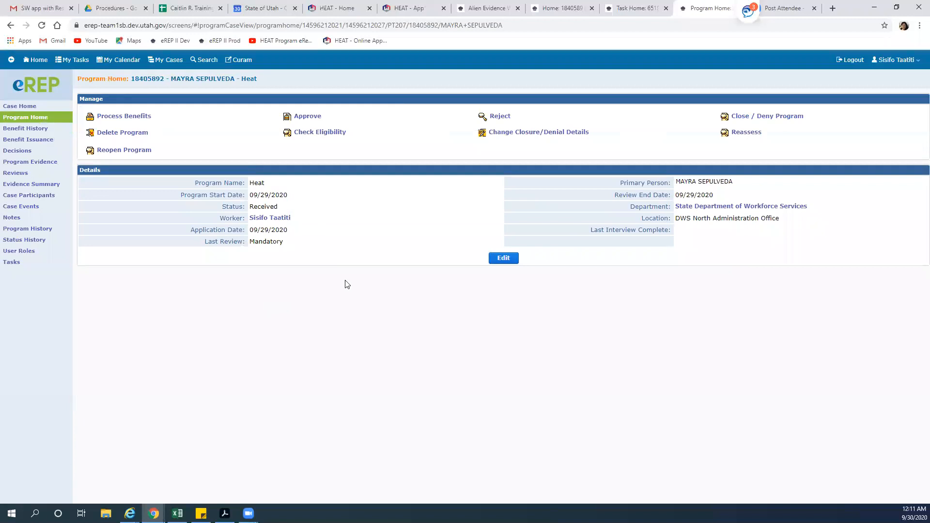